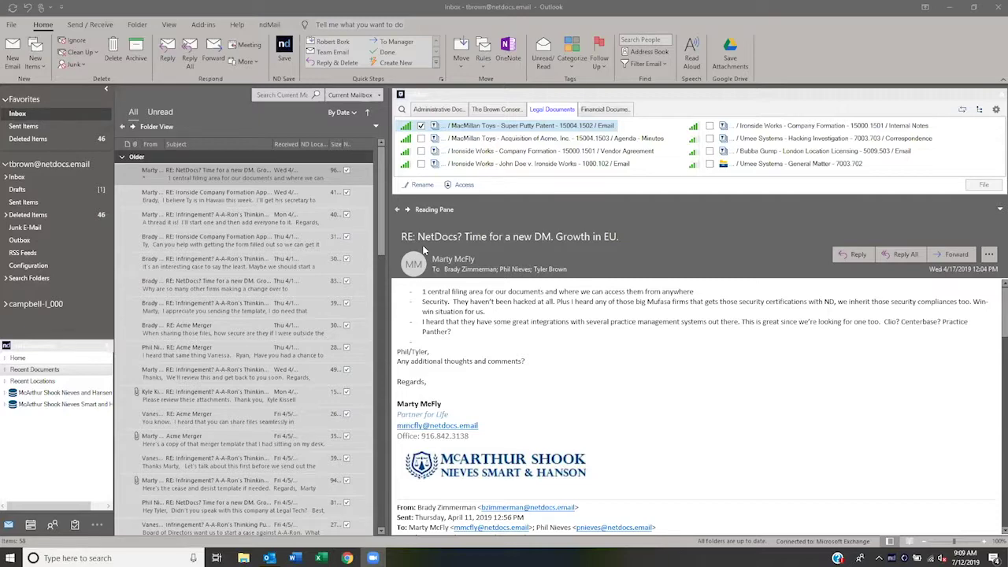
- Review several inbox emails one after another, comparing the NetDocuments filing locations suggested for each, and look through the message list
{"action": "left_click", "coordinate": [235, 197]}
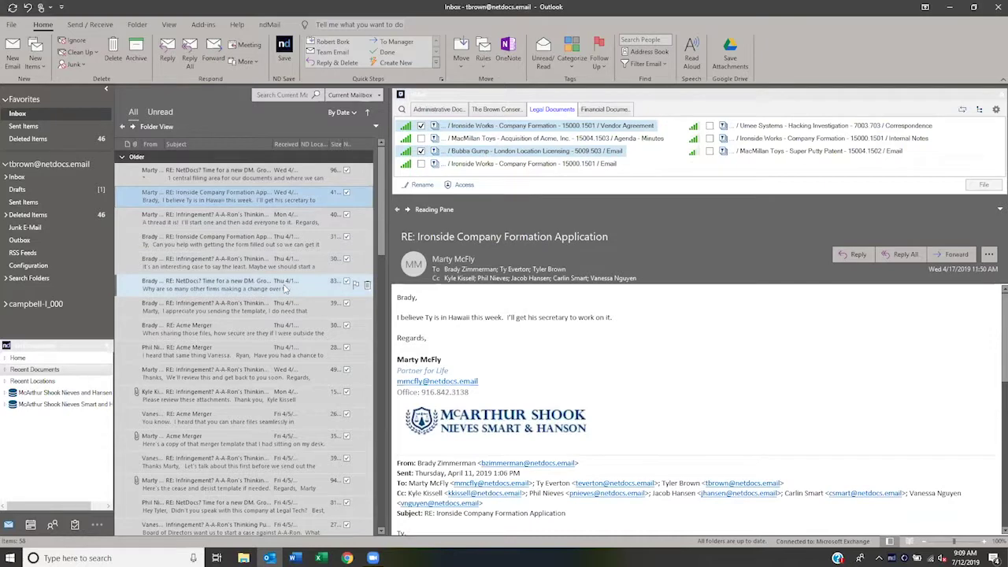
{"action": "left_click", "coordinate": [170, 223]}
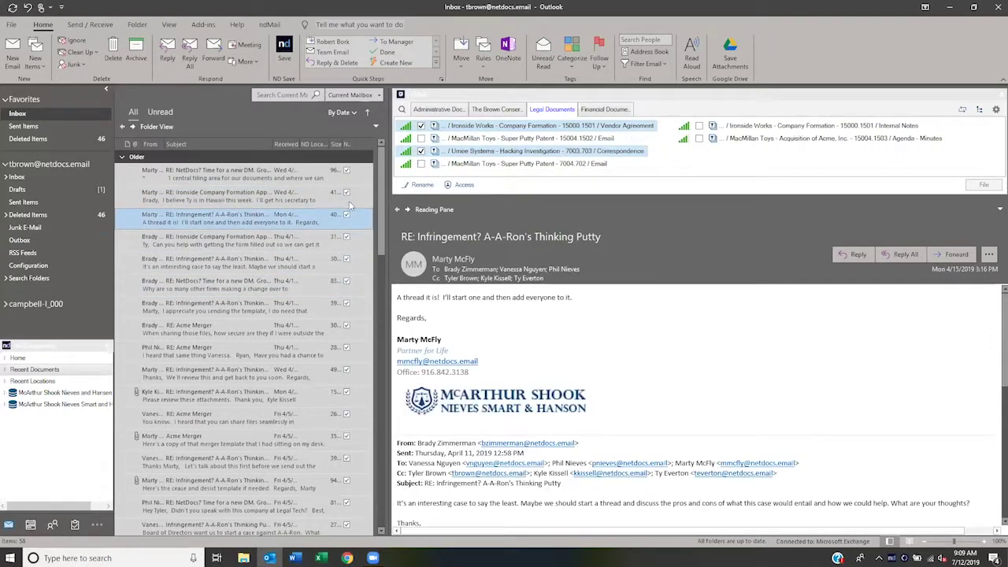
{"action": "left_click", "coordinate": [231, 248]}
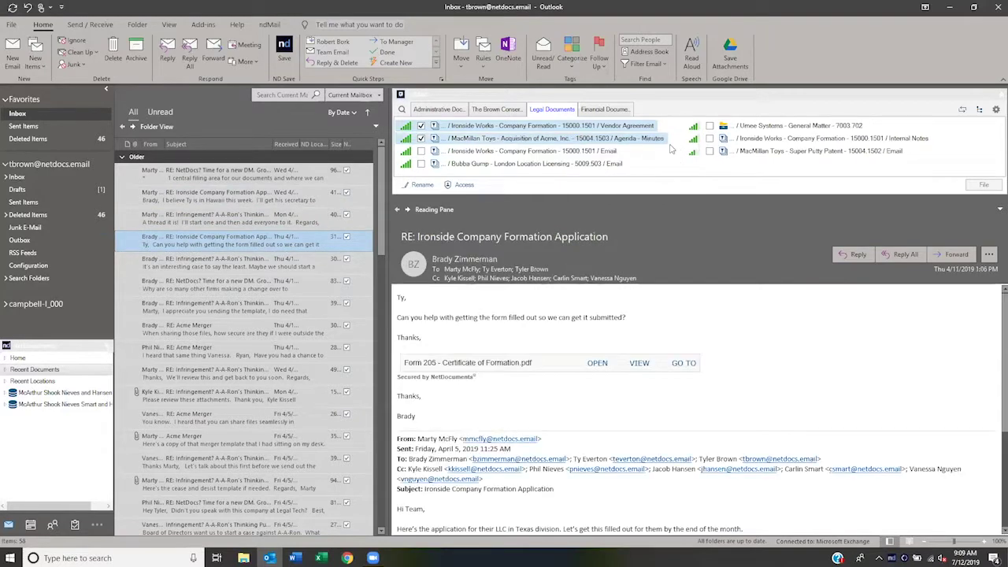
{"action": "left_click", "coordinate": [271, 263]}
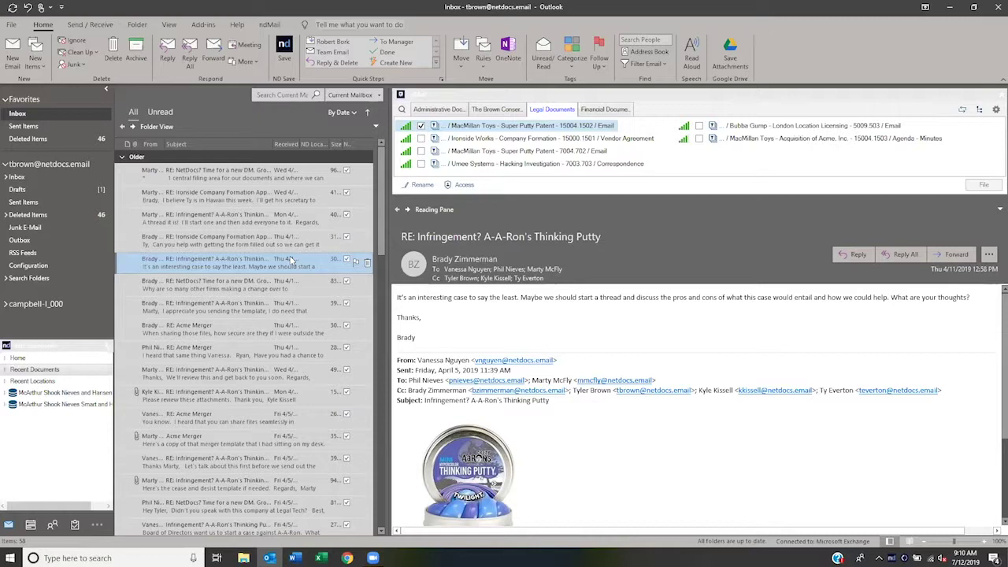
{"action": "left_click", "coordinate": [263, 285]}
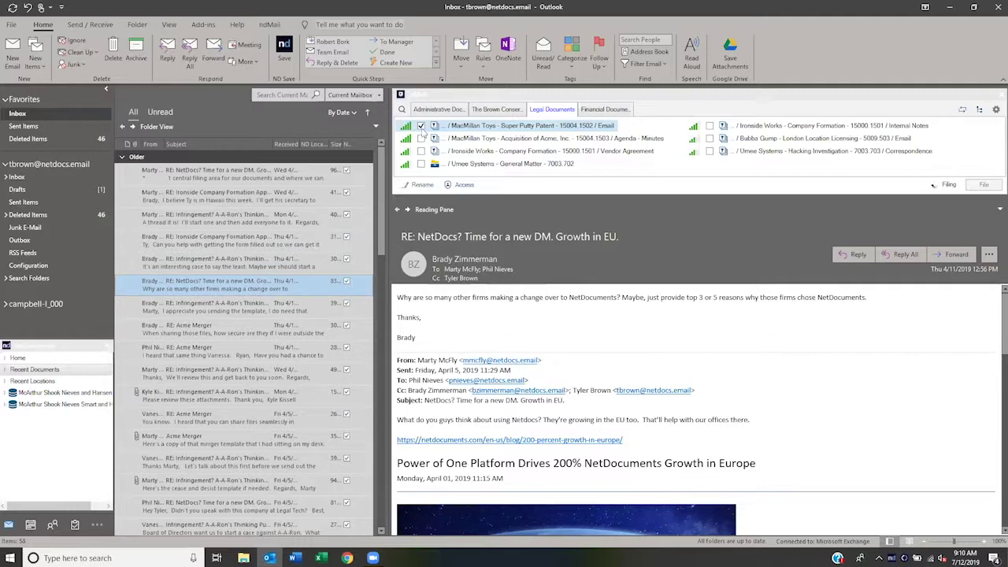
{"action": "key", "text": "Down"}
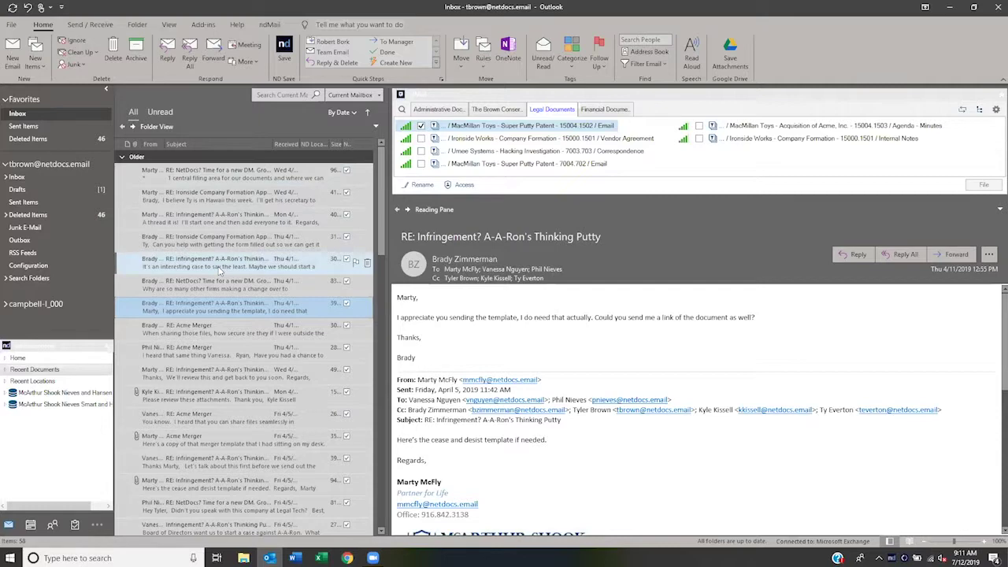
{"action": "scroll", "coordinate": [218, 271], "scroll_direction": "down", "scroll_amount": 4}
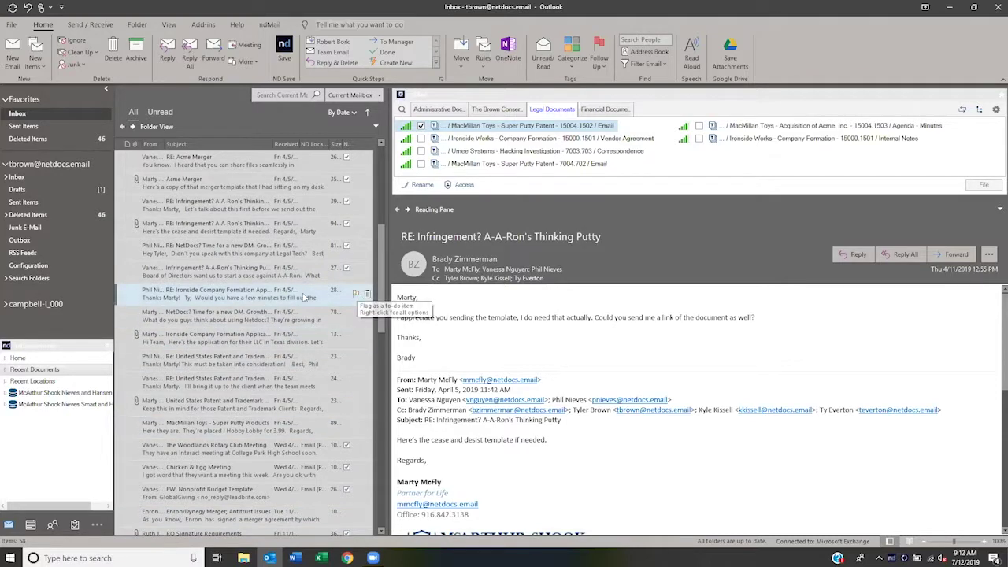
{"action": "scroll", "coordinate": [283, 299], "scroll_direction": "up", "scroll_amount": 4}
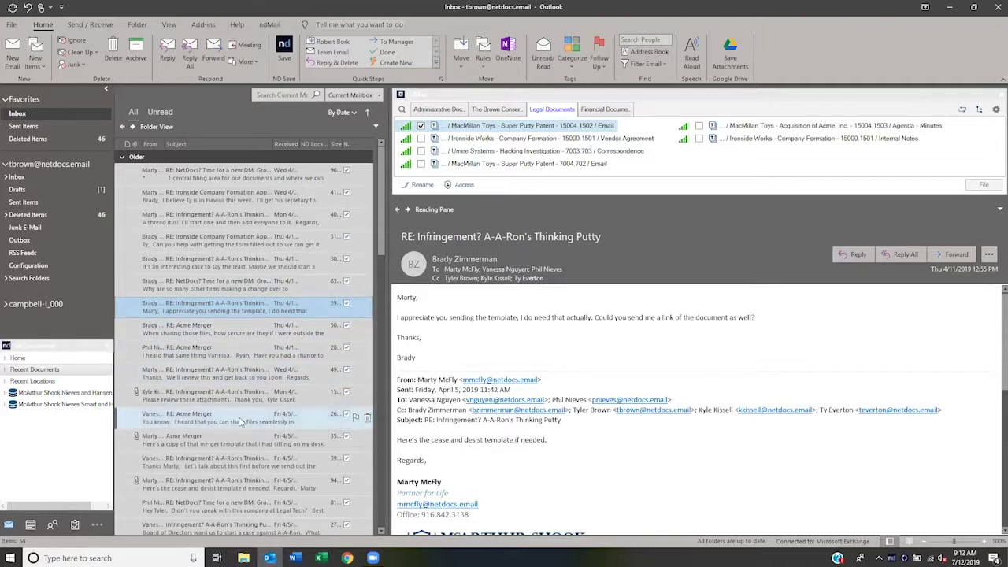
- Switch the navigation to the full folder list and show the commands for the NetDocuments-mapped subfolder of the Inbox
{"action": "left_click", "coordinate": [94, 531]}
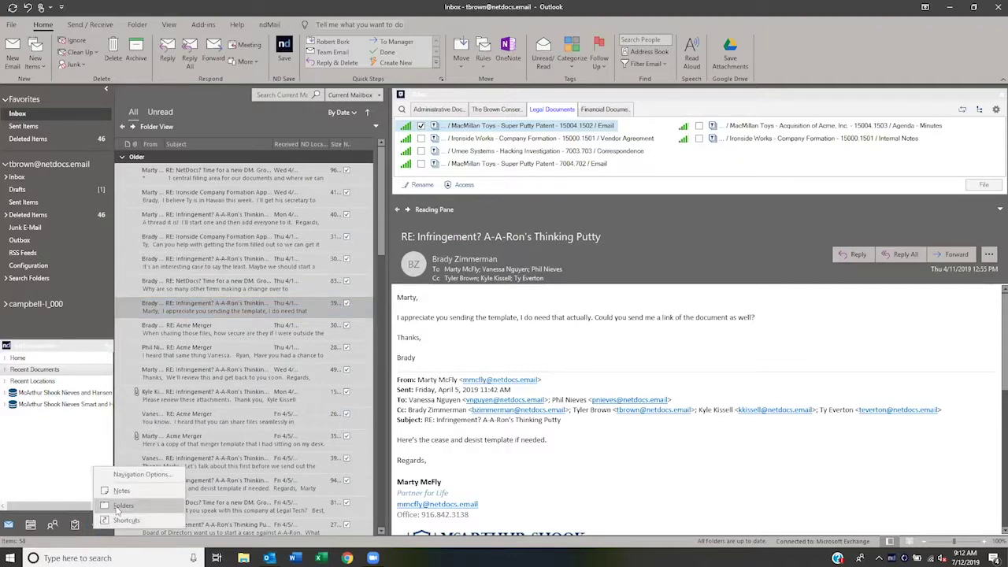
{"action": "left_click", "coordinate": [120, 506]}
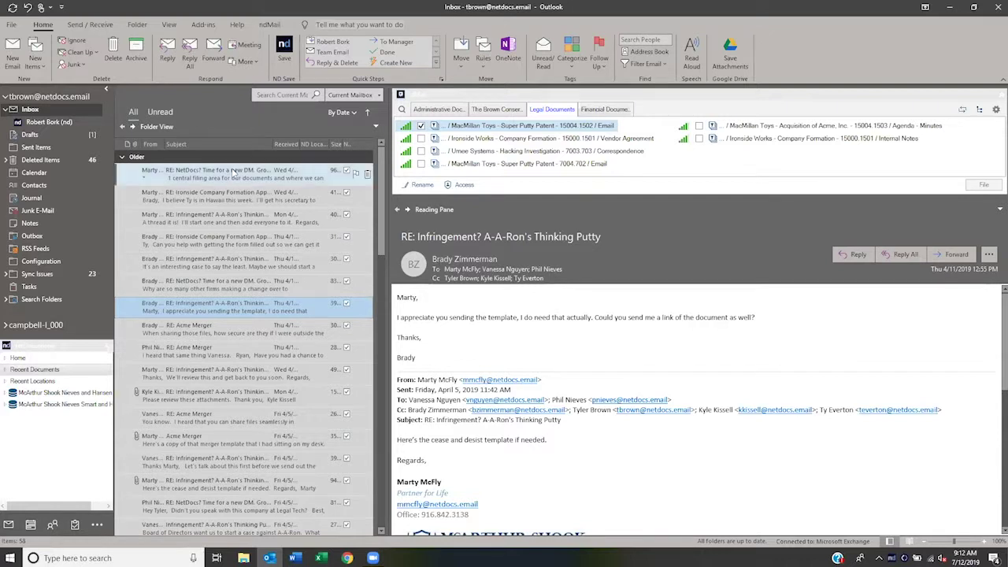
{"action": "right_click", "coordinate": [44, 123]}
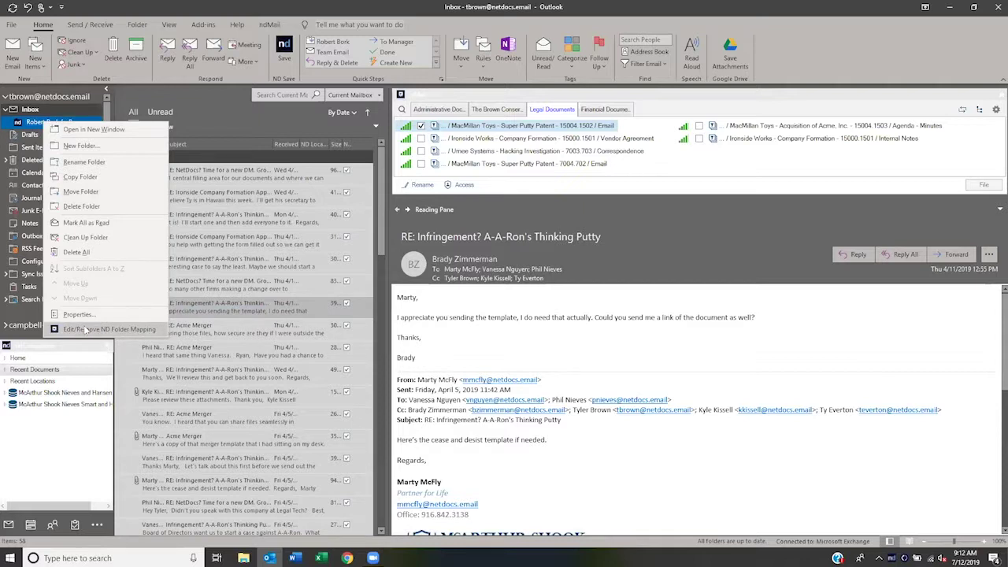
{"action": "left_click", "coordinate": [206, 128]}
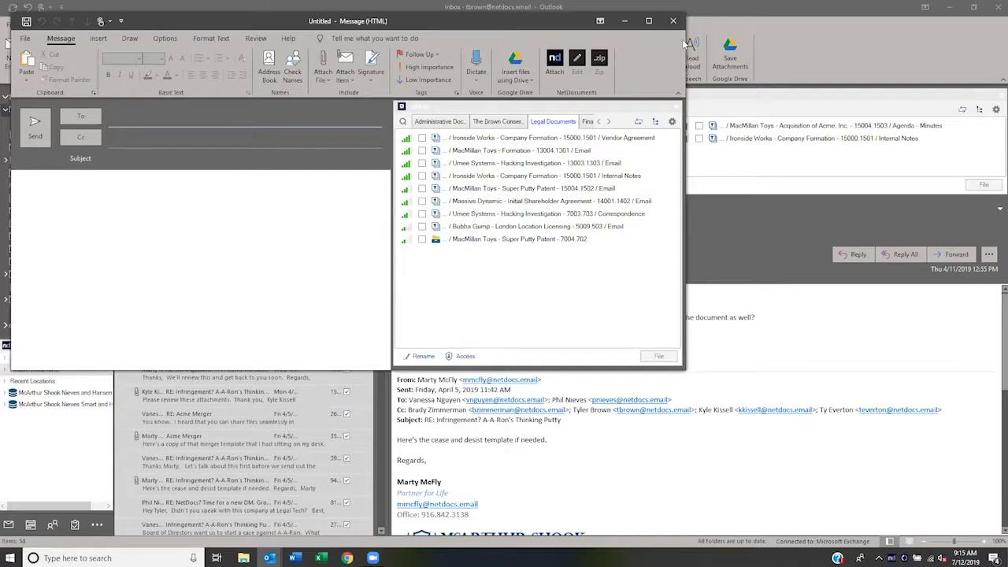
- Close the untitled message and open the Forms & Templates folder of the Johnson & Co - Formation workspace from Legal Documents' recent workspaces
{"action": "left_click", "coordinate": [673, 20]}
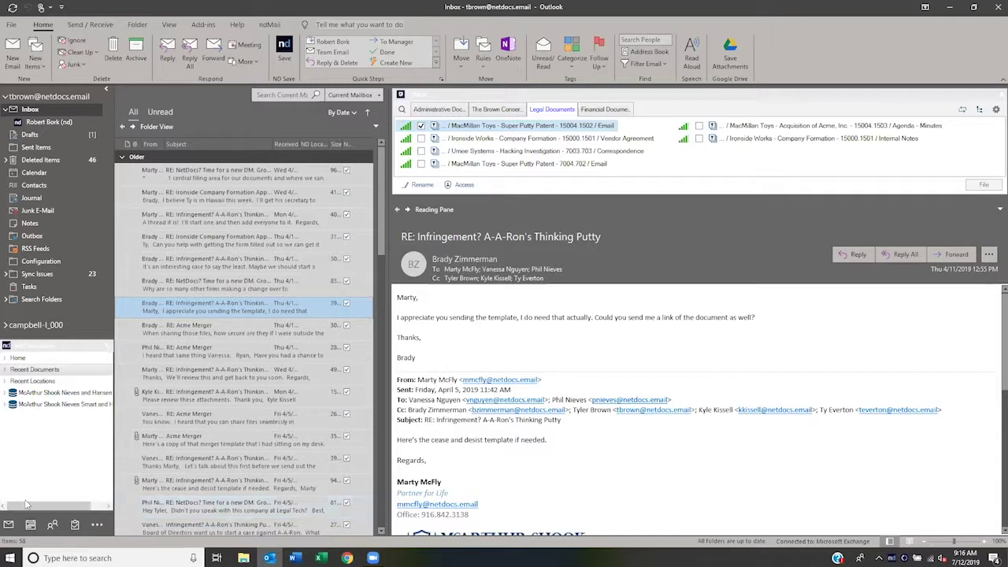
{"action": "left_click", "coordinate": [39, 393]}
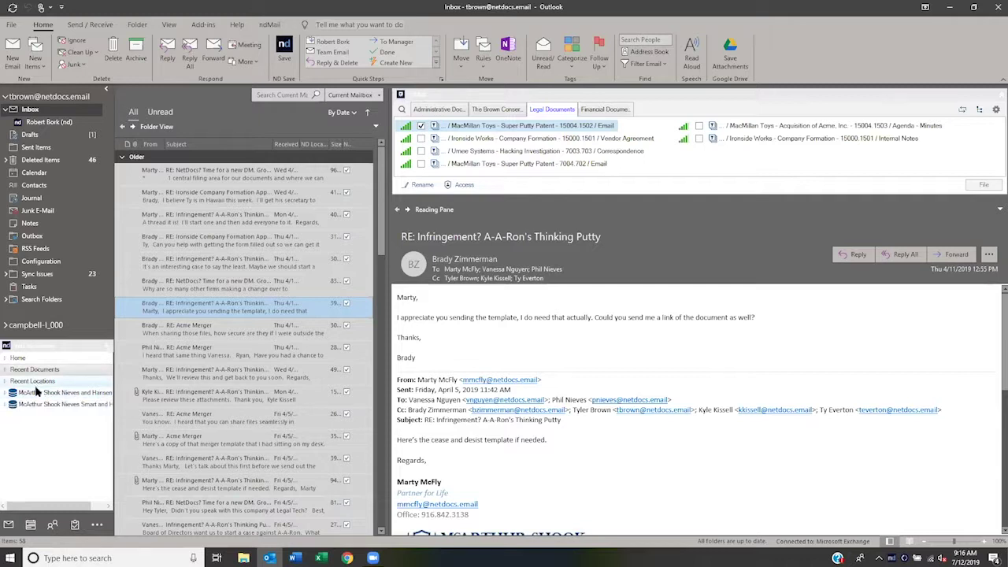
{"action": "left_click", "coordinate": [43, 394]}
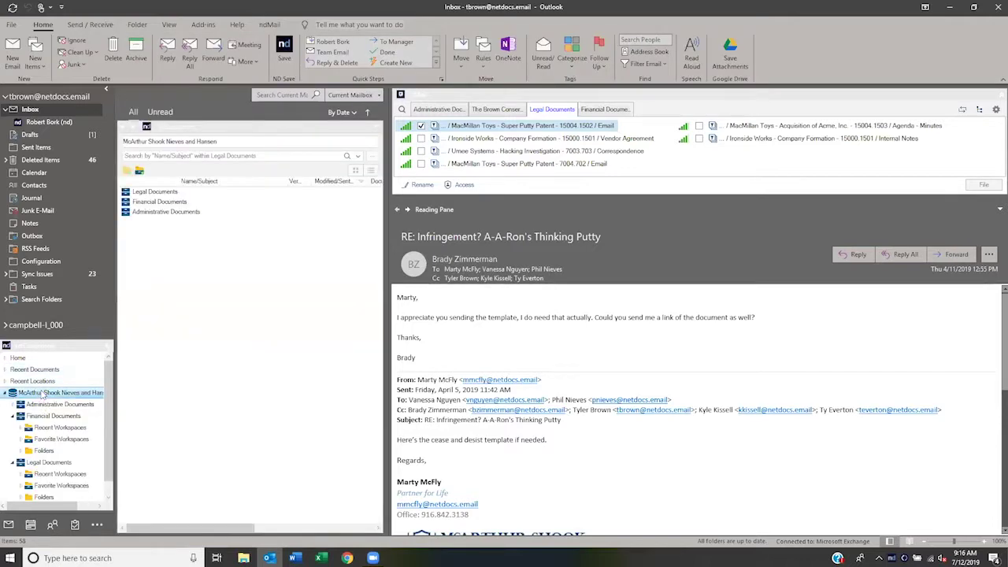
{"action": "left_click", "coordinate": [47, 475]}
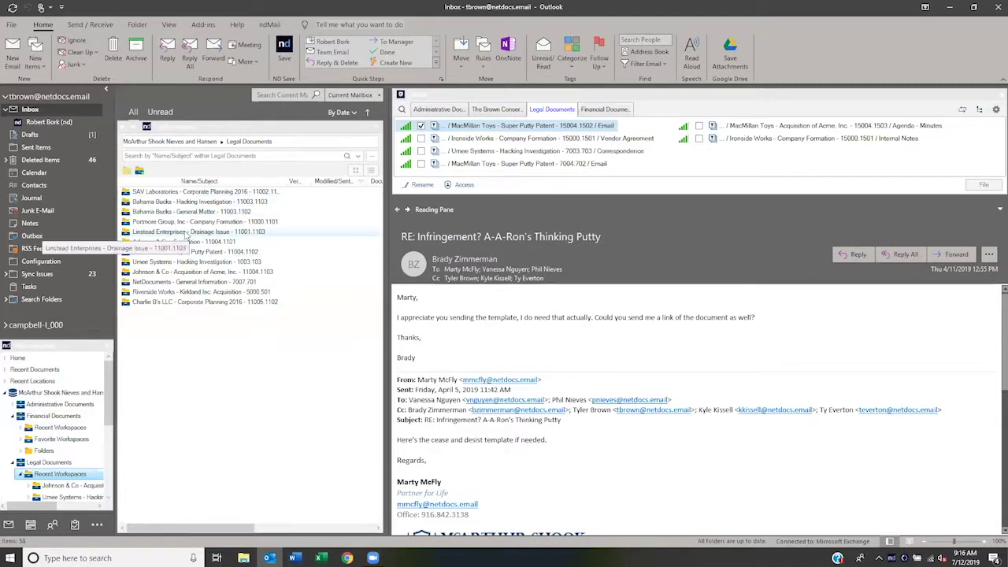
{"action": "left_click", "coordinate": [183, 241]}
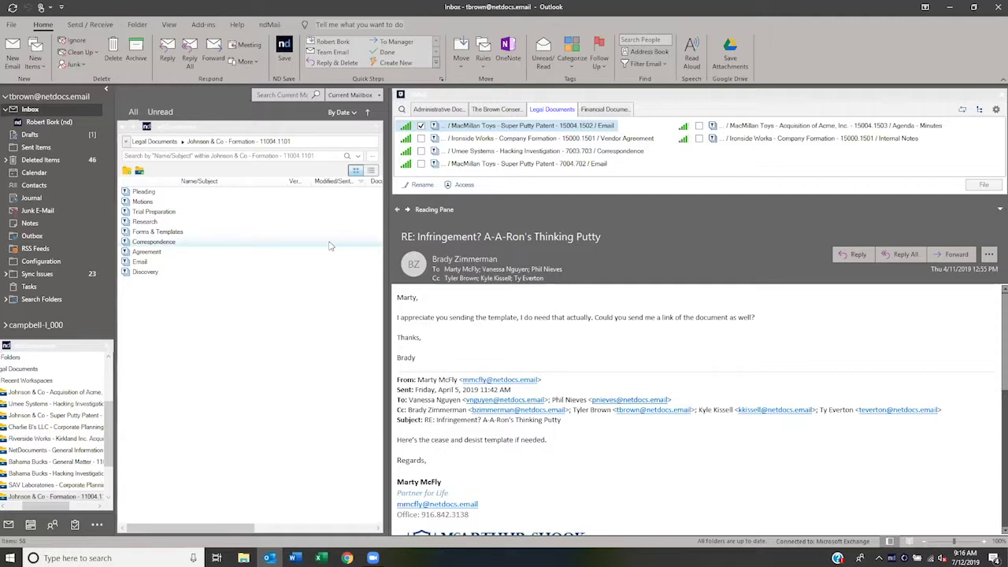
{"action": "double_click", "coordinate": [154, 232]}
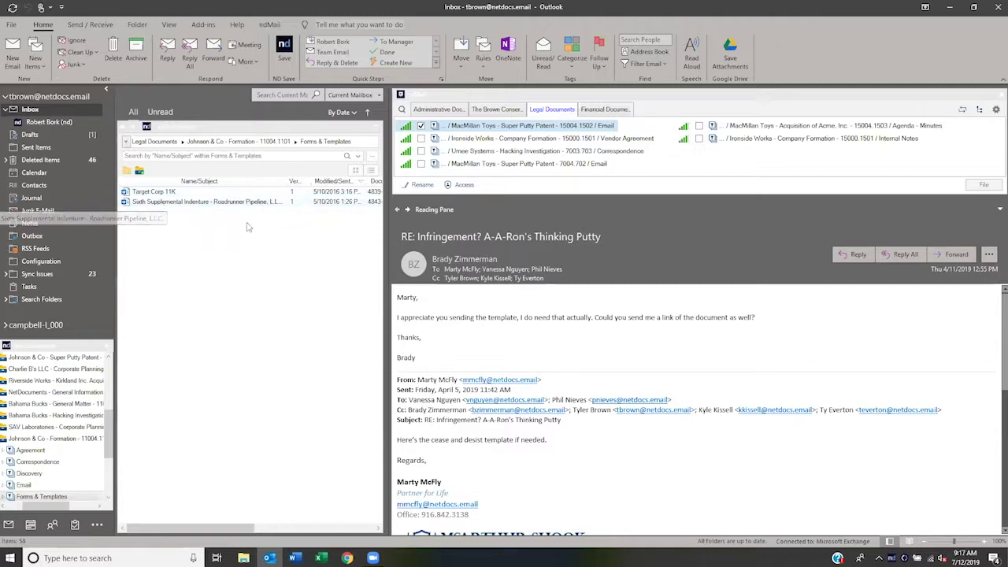
- Preview the Sixth Supplemental Indenture - Roadrunner Pipeline and Target Corp 11K documents in the Forms & Templates folder
{"action": "left_click", "coordinate": [166, 203]}
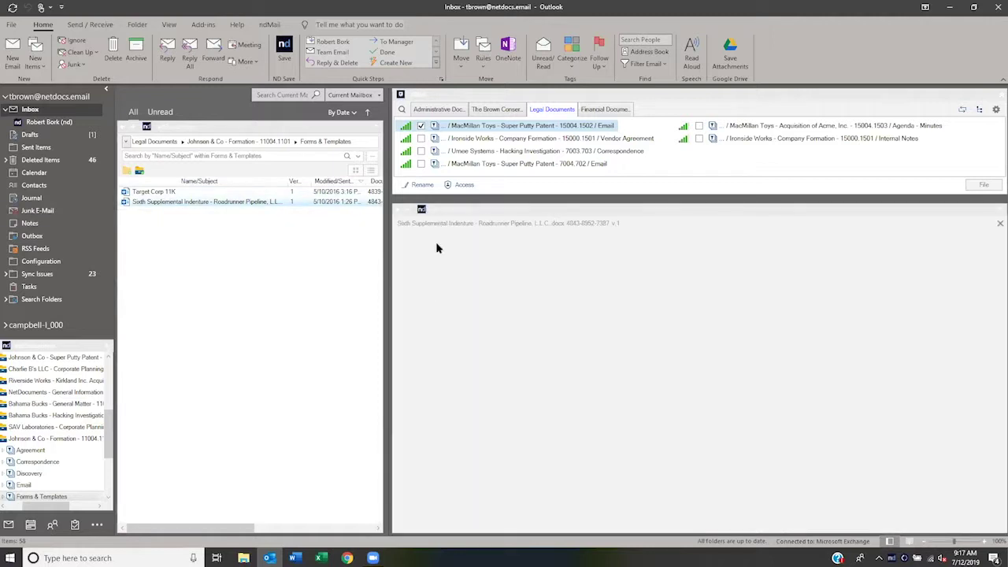
{"action": "left_click", "coordinate": [172, 192]}
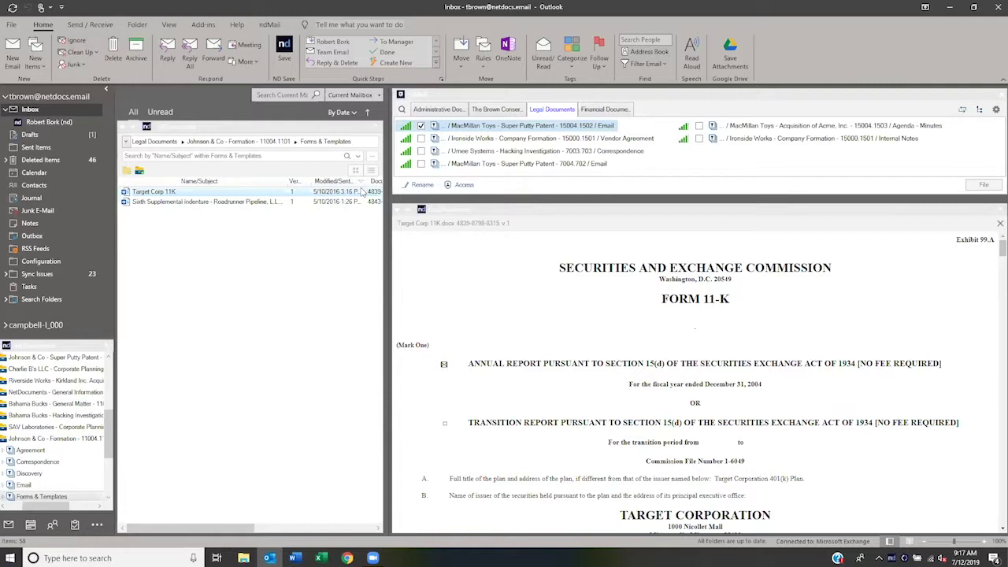
{"action": "left_click", "coordinate": [362, 192]}
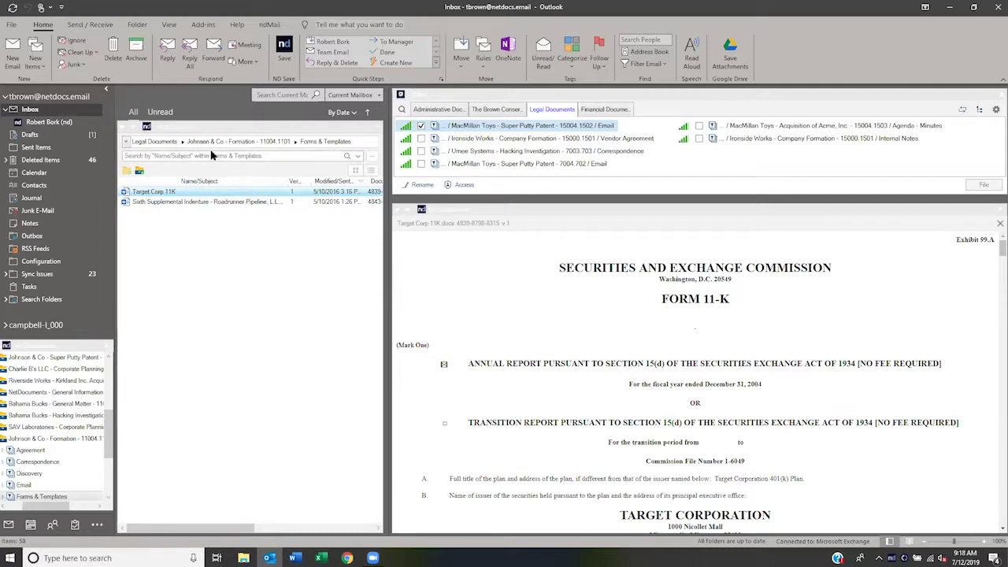
{"action": "left_click", "coordinate": [122, 126]}
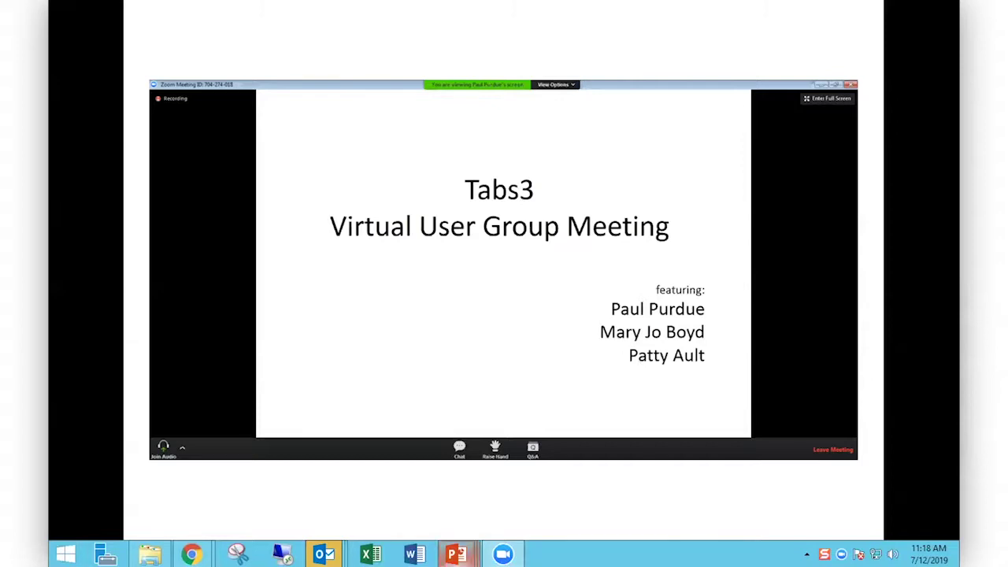
- Switch to the Attorney Computer Systems website in Chrome and open its Videos page
{"action": "mouse_move", "coordinate": [190, 554]}
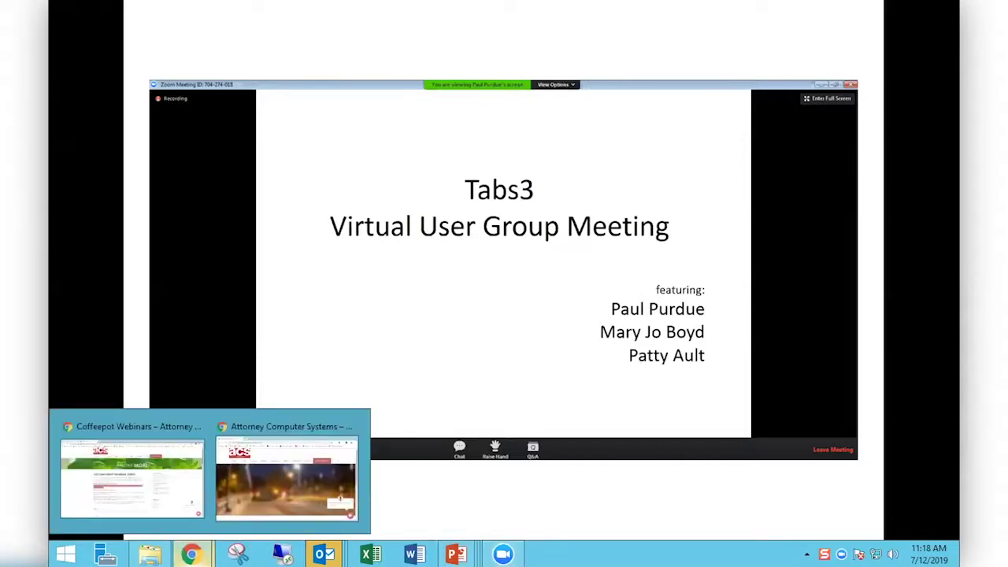
{"action": "left_click", "coordinate": [271, 441]}
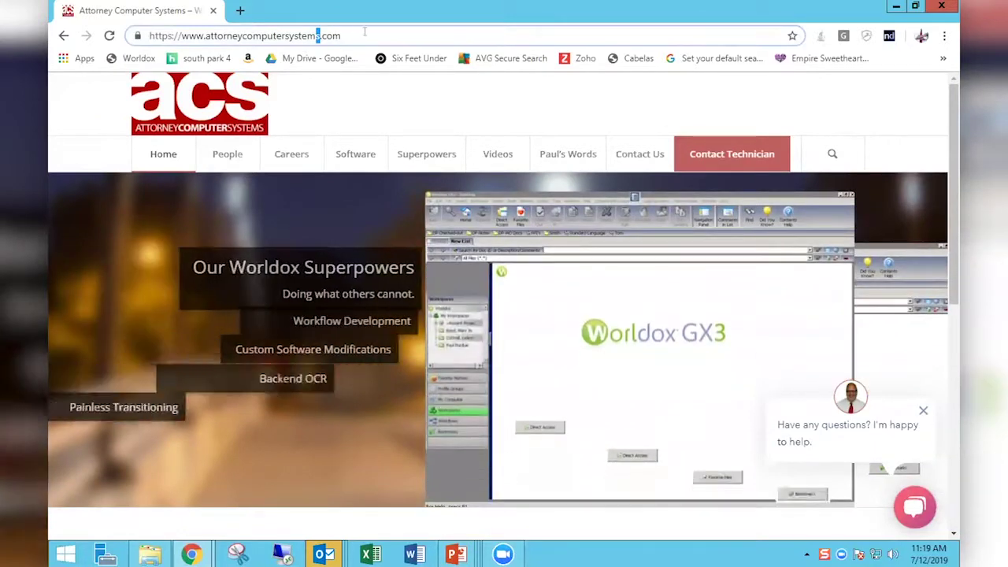
{"action": "mouse_move", "coordinate": [494, 150]}
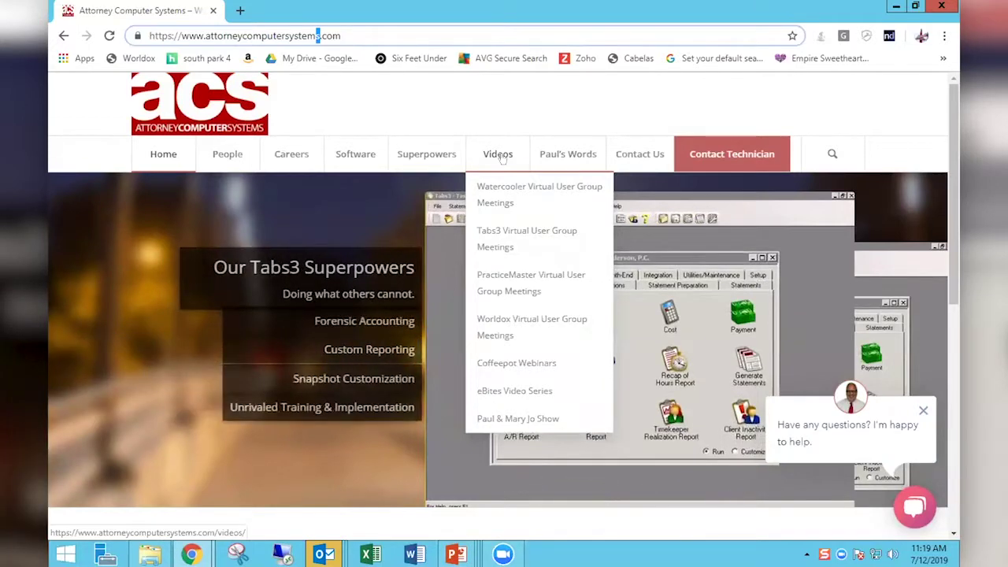
{"action": "left_click", "coordinate": [501, 158]}
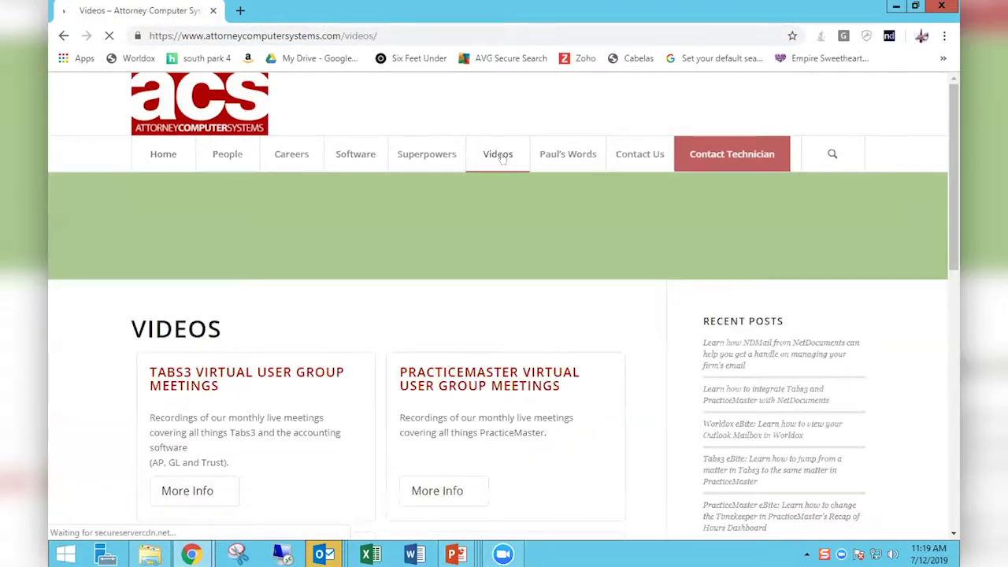
- Look through the video categories and open the Coffeepot Webinars page
{"action": "scroll", "coordinate": [556, 306], "scroll_direction": "down", "scroll_amount": 3}
{"action": "scroll", "coordinate": [556, 306], "scroll_direction": "down", "scroll_amount": 1}
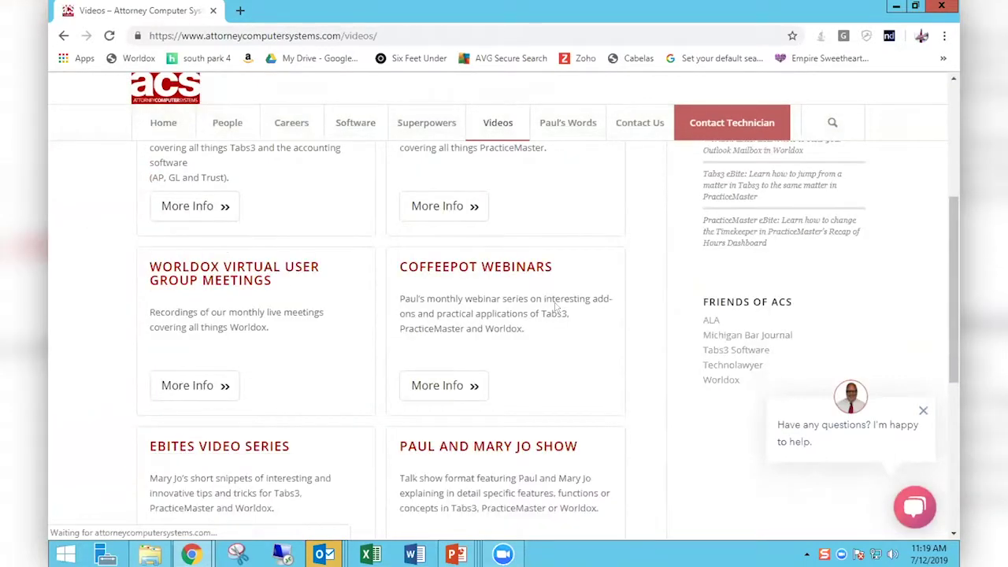
{"action": "scroll", "coordinate": [556, 307], "scroll_direction": "up", "scroll_amount": 2}
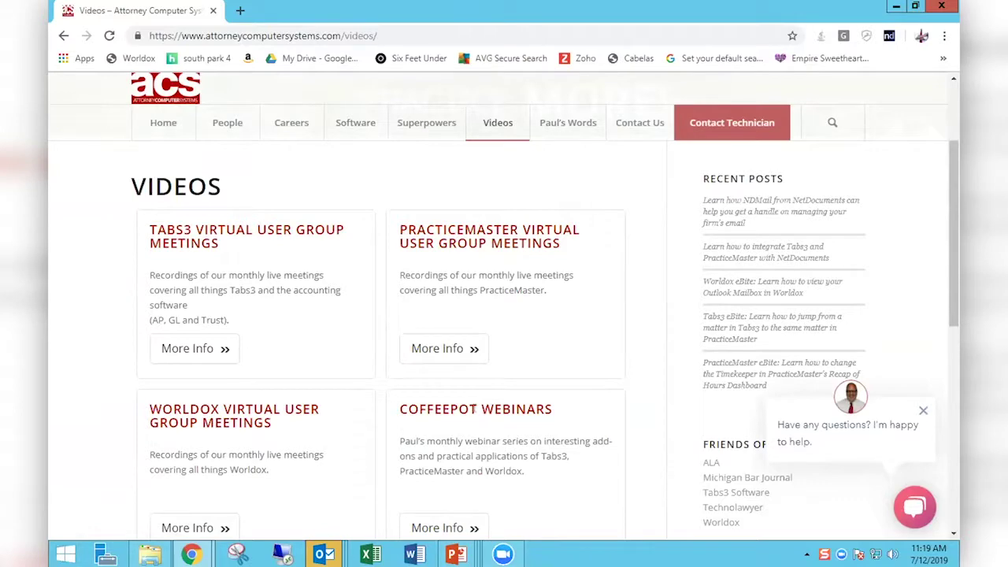
{"action": "scroll", "coordinate": [473, 412], "scroll_direction": "down", "scroll_amount": 1}
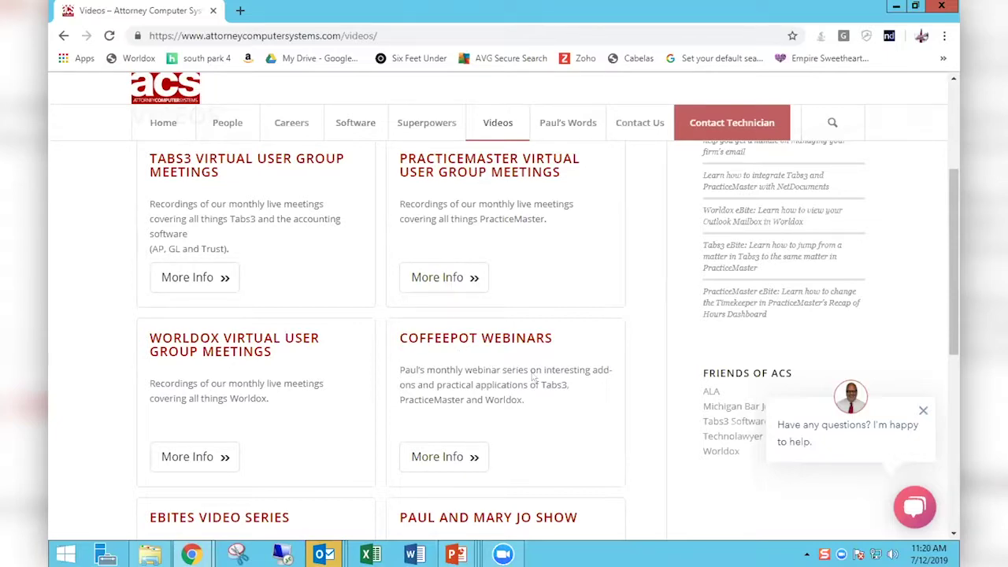
{"action": "scroll", "coordinate": [529, 377], "scroll_direction": "down", "scroll_amount": 1}
{"action": "scroll", "coordinate": [529, 378], "scroll_direction": "down", "scroll_amount": 1}
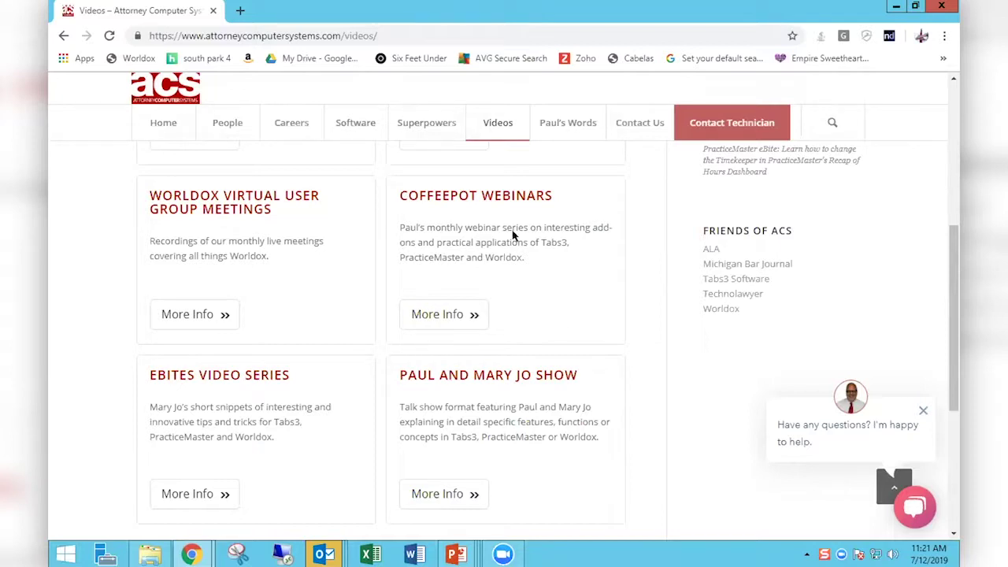
{"action": "left_click", "coordinate": [453, 315]}
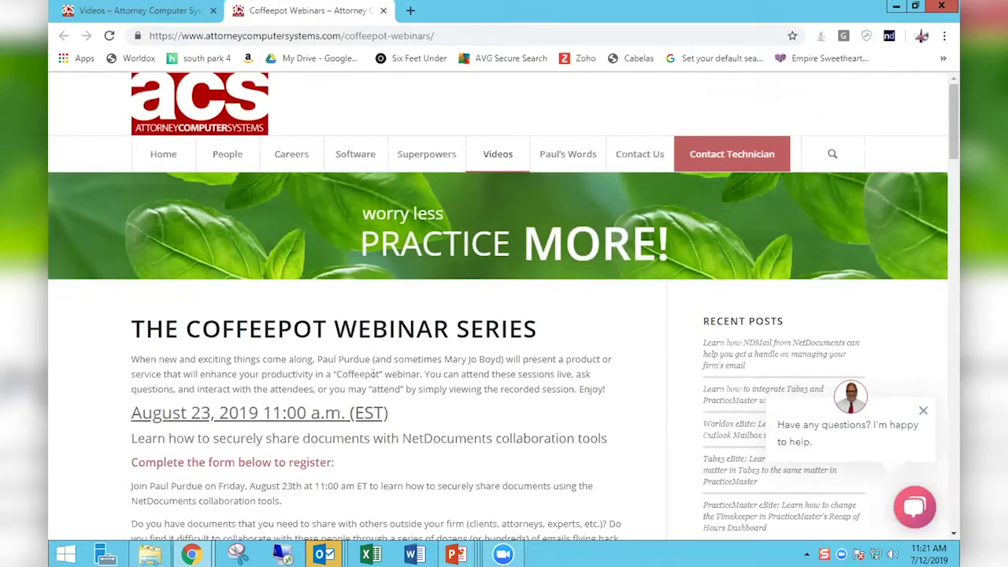
- Read the August 23, 2019 NetDocuments collaboration webinar description and examine the fields of its registration form
{"action": "scroll", "coordinate": [426, 374], "scroll_direction": "down", "scroll_amount": 2}
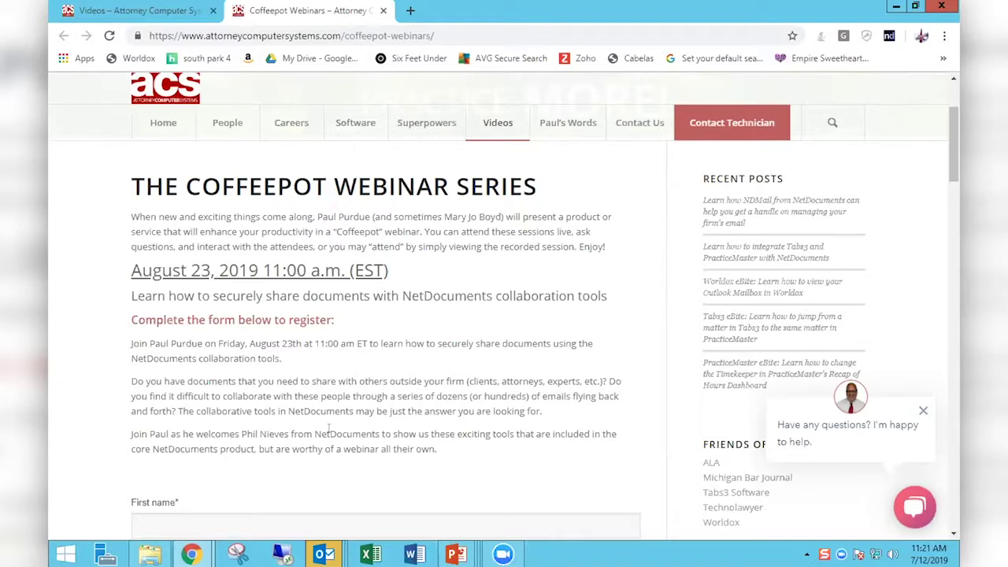
{"action": "scroll", "coordinate": [328, 429], "scroll_direction": "down", "scroll_amount": 4}
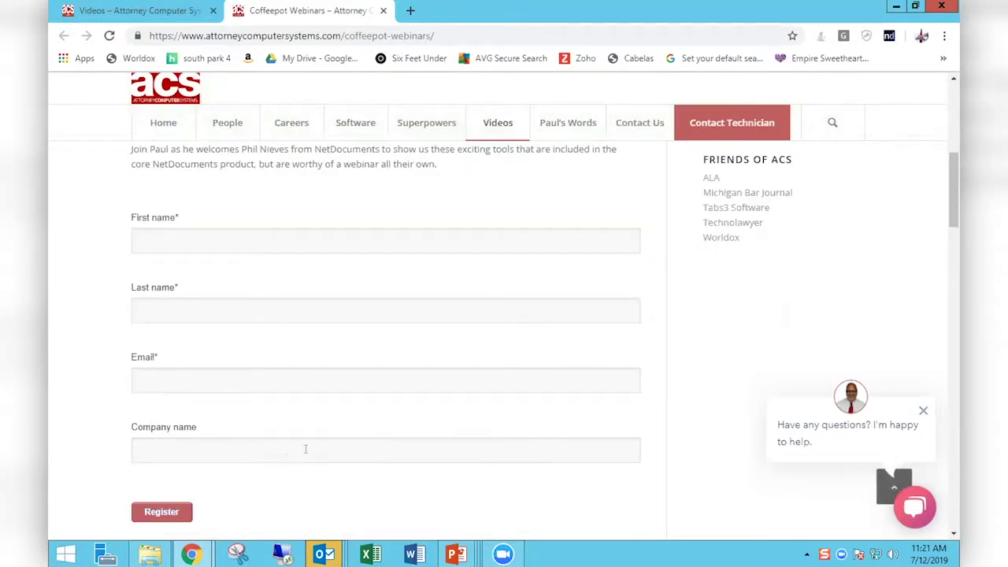
{"action": "scroll", "coordinate": [362, 226], "scroll_direction": "up", "scroll_amount": 3}
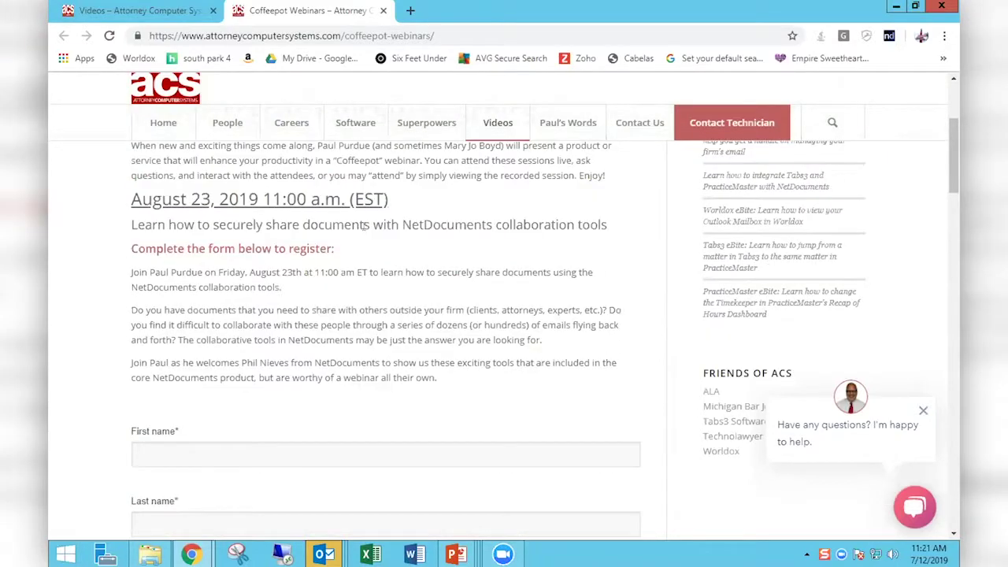
{"action": "scroll", "coordinate": [296, 296], "scroll_direction": "down", "scroll_amount": 2}
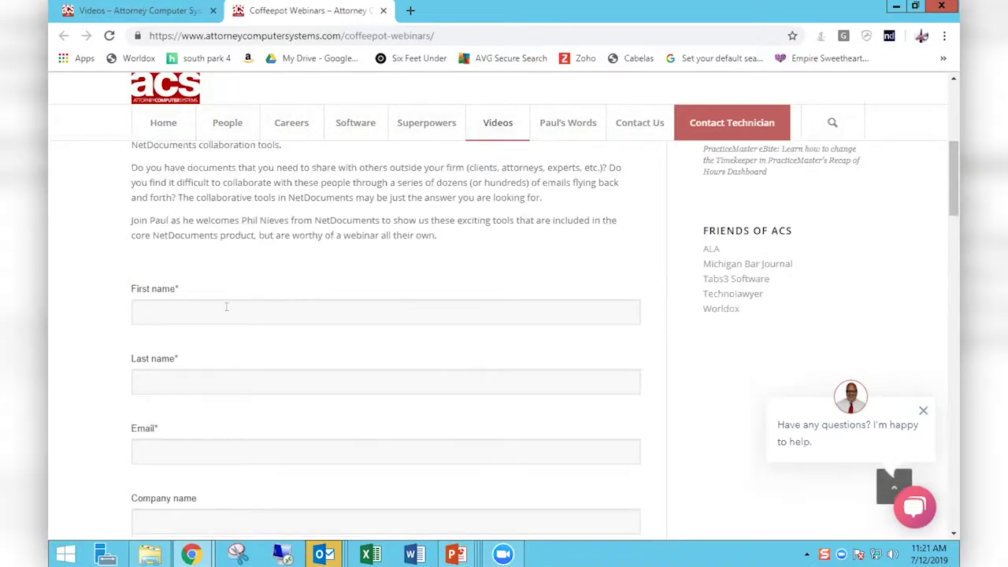
- Examine the July 2019 NDMail webinar entry below the registration form and highlight its "Currently in Post Production" note
{"action": "scroll", "coordinate": [207, 499], "scroll_direction": "down", "scroll_amount": 2}
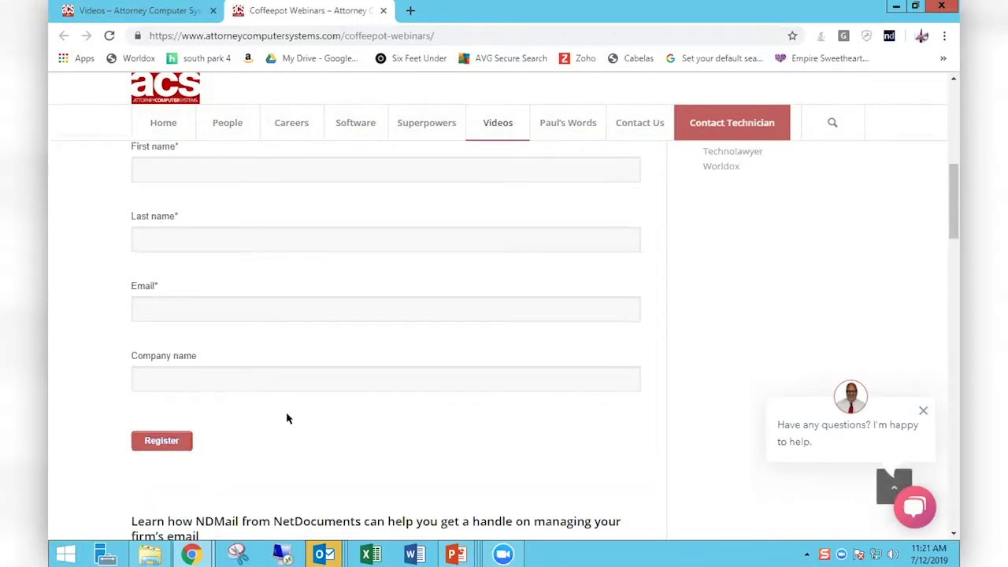
{"action": "scroll", "coordinate": [288, 420], "scroll_direction": "down", "scroll_amount": 2}
{"action": "scroll", "coordinate": [287, 420], "scroll_direction": "down", "scroll_amount": 3}
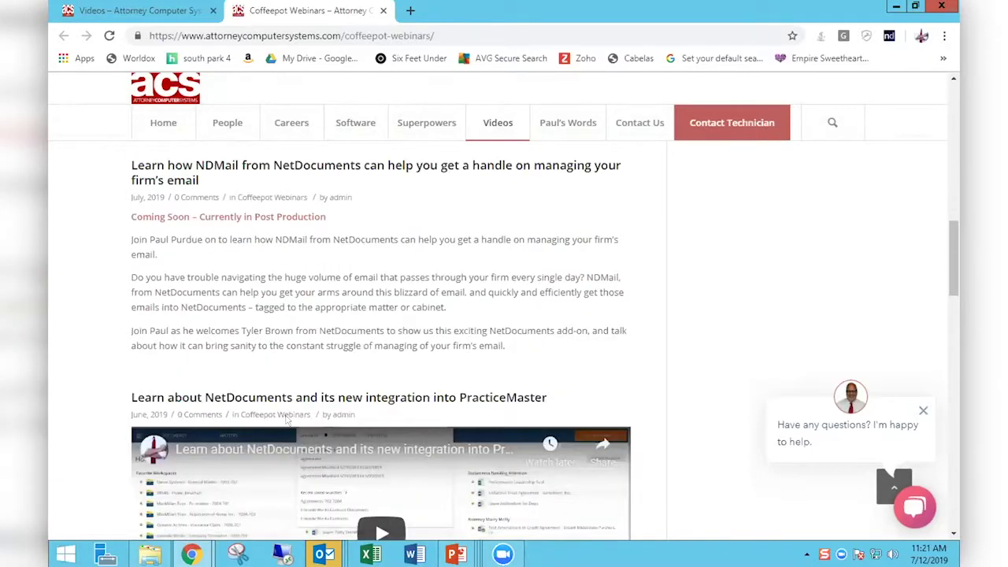
{"action": "scroll", "coordinate": [378, 388], "scroll_direction": "down", "scroll_amount": 1}
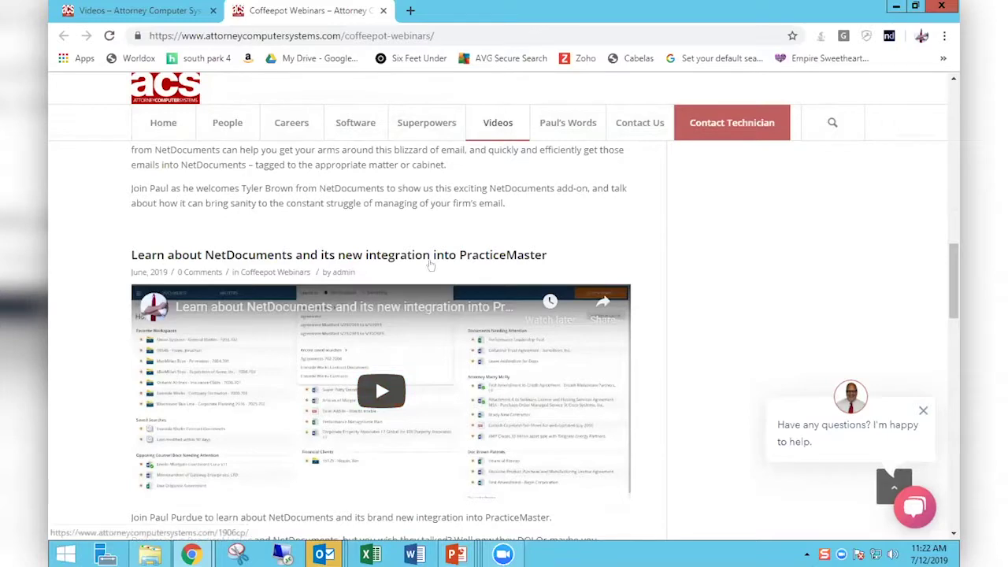
{"action": "scroll", "coordinate": [379, 321], "scroll_direction": "up", "scroll_amount": 2}
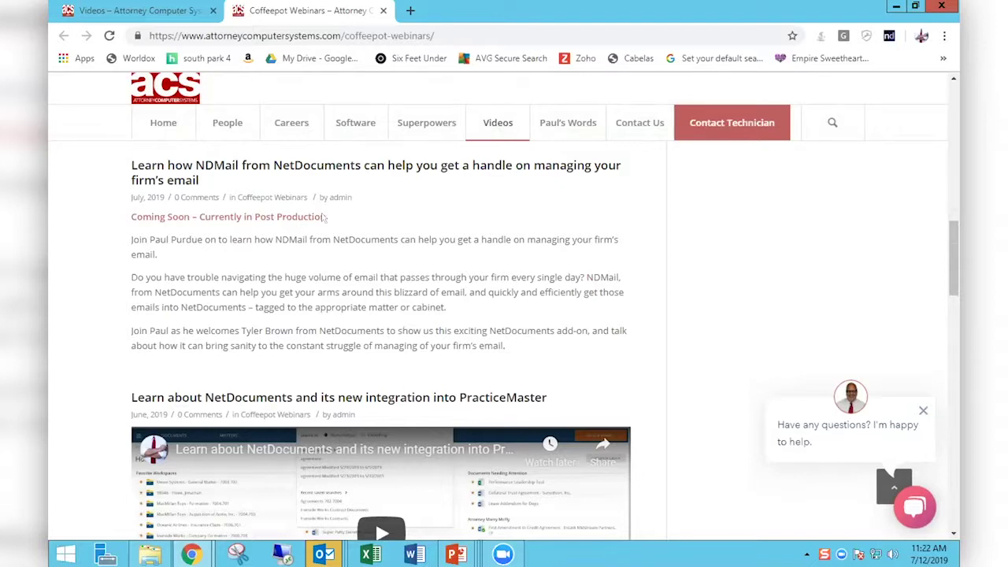
{"action": "left_click_drag", "start_coordinate": [325, 217], "coordinate": [201, 222]}
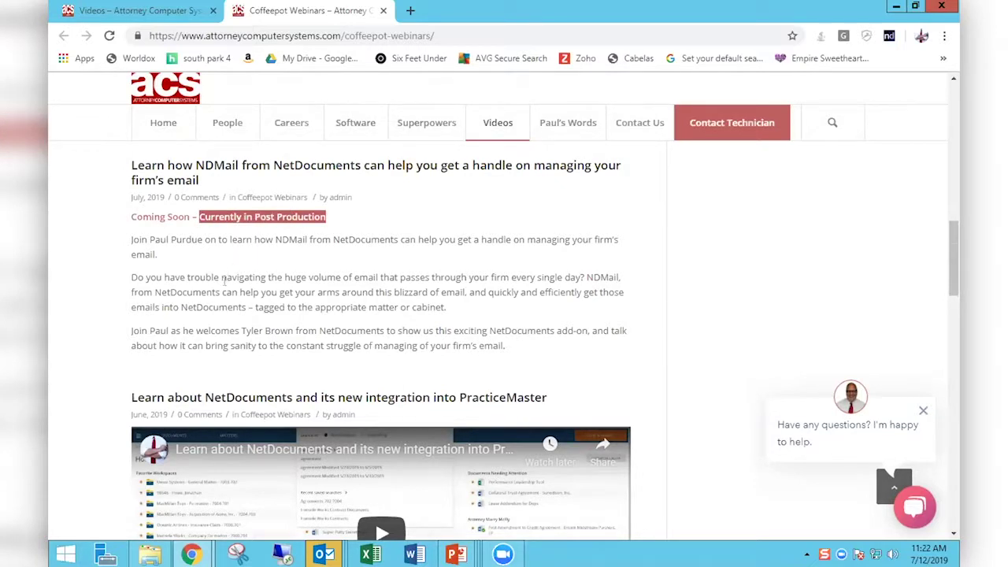
- Look through the earlier Coffeepot webinar recordings down to the page numbers, and return to the PracticeMaster integration and Page Vault entries
{"action": "scroll", "coordinate": [252, 313], "scroll_direction": "down", "scroll_amount": 1}
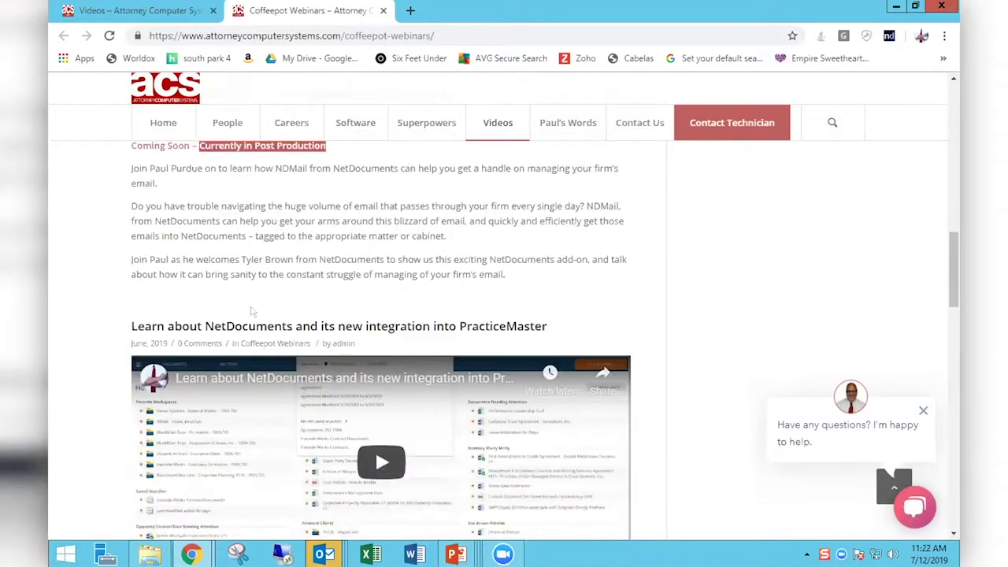
{"action": "scroll", "coordinate": [520, 321], "scroll_direction": "down", "scroll_amount": 3}
{"action": "scroll", "coordinate": [473, 387], "scroll_direction": "down", "scroll_amount": 15}
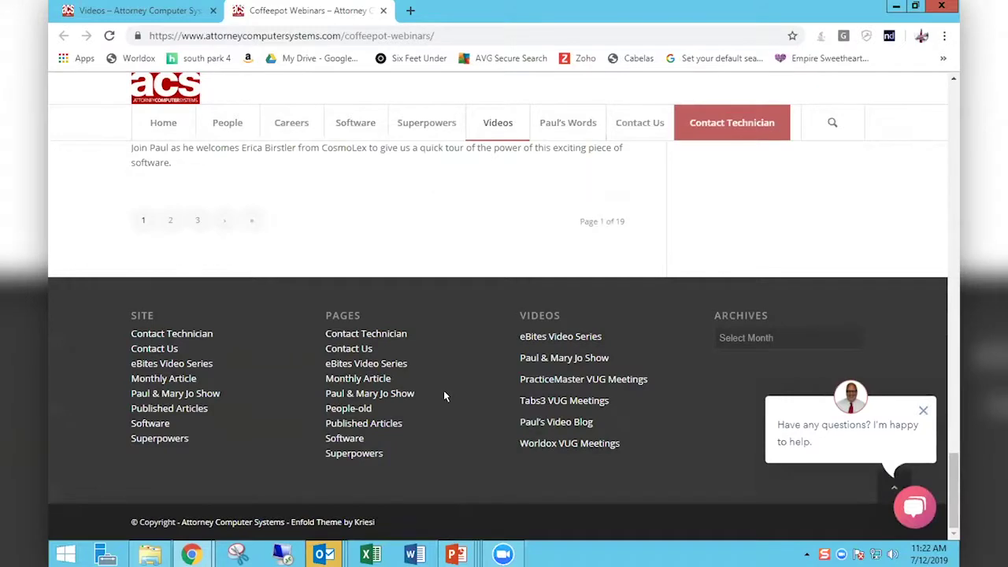
{"action": "scroll", "coordinate": [485, 308], "scroll_direction": "up", "scroll_amount": 3}
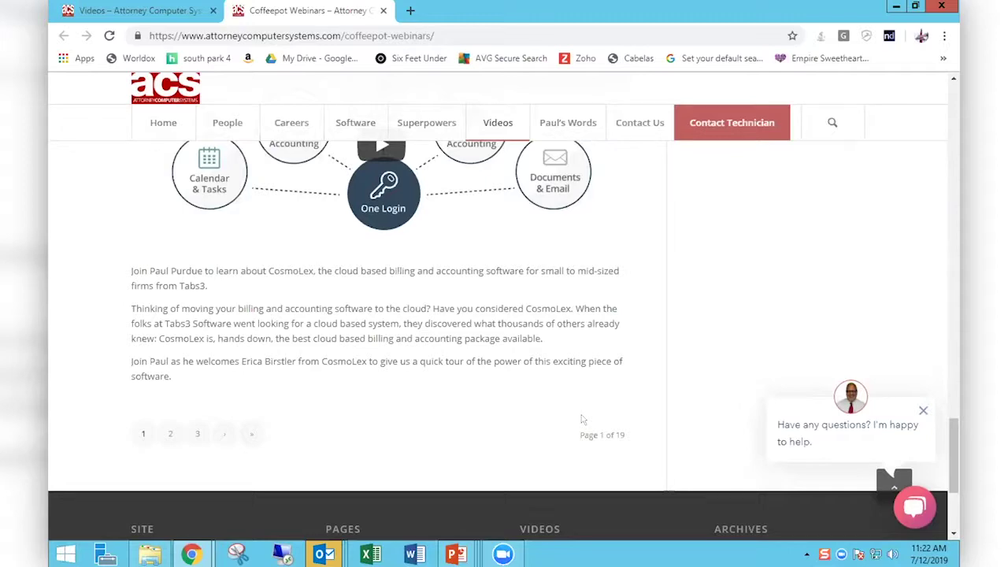
{"action": "scroll", "coordinate": [641, 404], "scroll_direction": "up", "scroll_amount": 5}
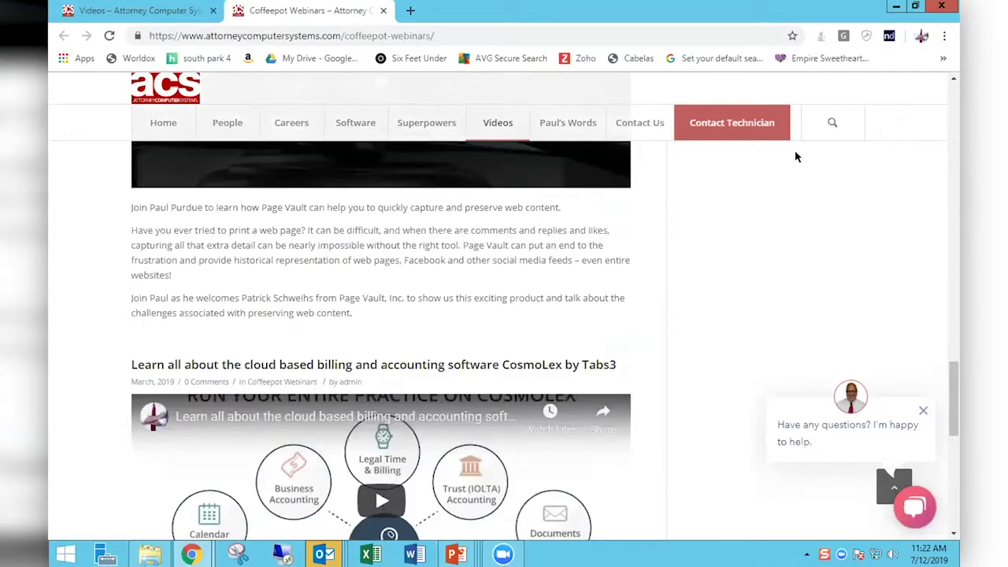
{"action": "scroll", "coordinate": [595, 362], "scroll_direction": "up", "scroll_amount": 9}
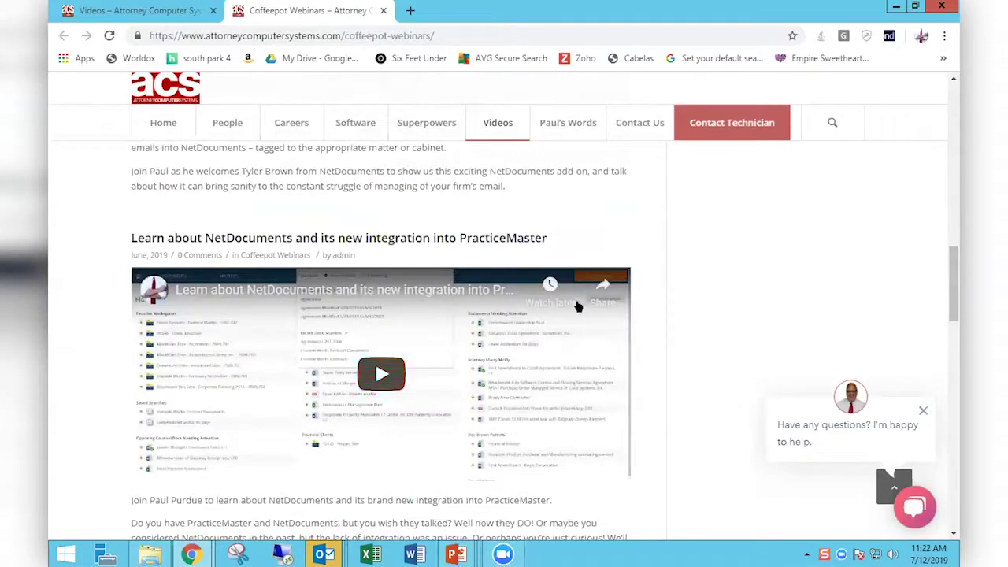
{"action": "scroll", "coordinate": [577, 305], "scroll_direction": "down", "scroll_amount": 4}
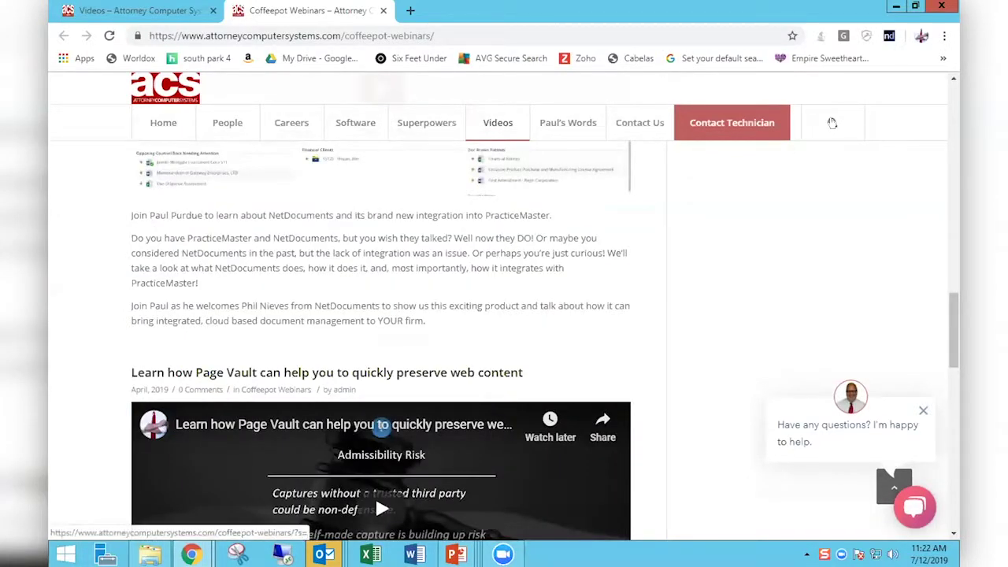